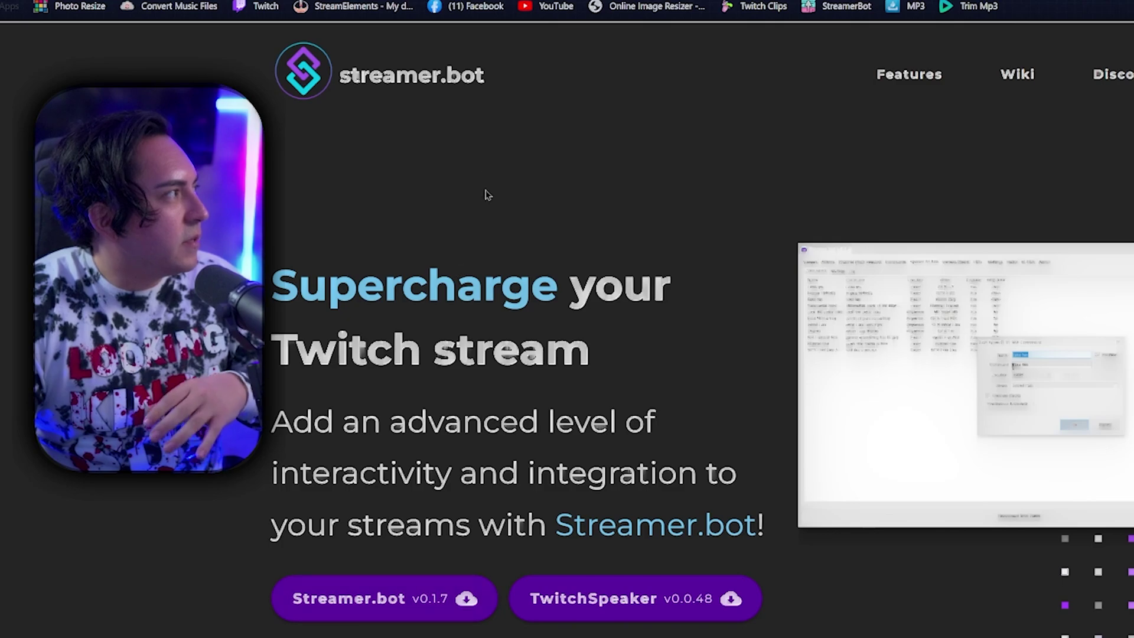
Switch the browser to the StreamFX (for OBS Studio) plugin page on the OBS forums.
click(372, 11)
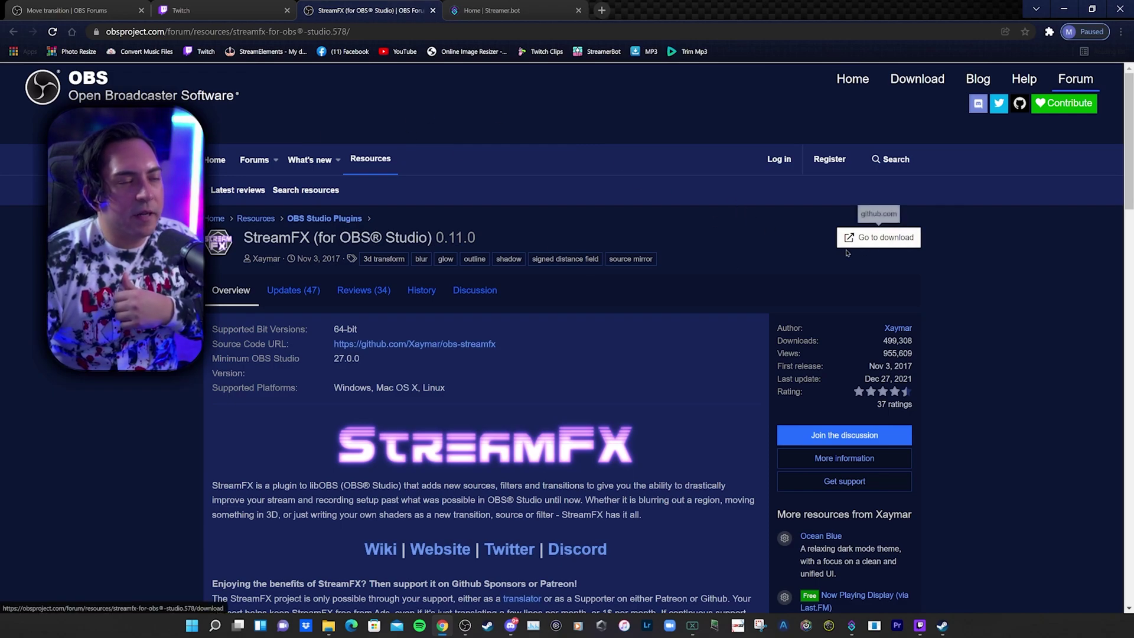
Switch to the Move transition plugin page on the OBS forums.
click(75, 10)
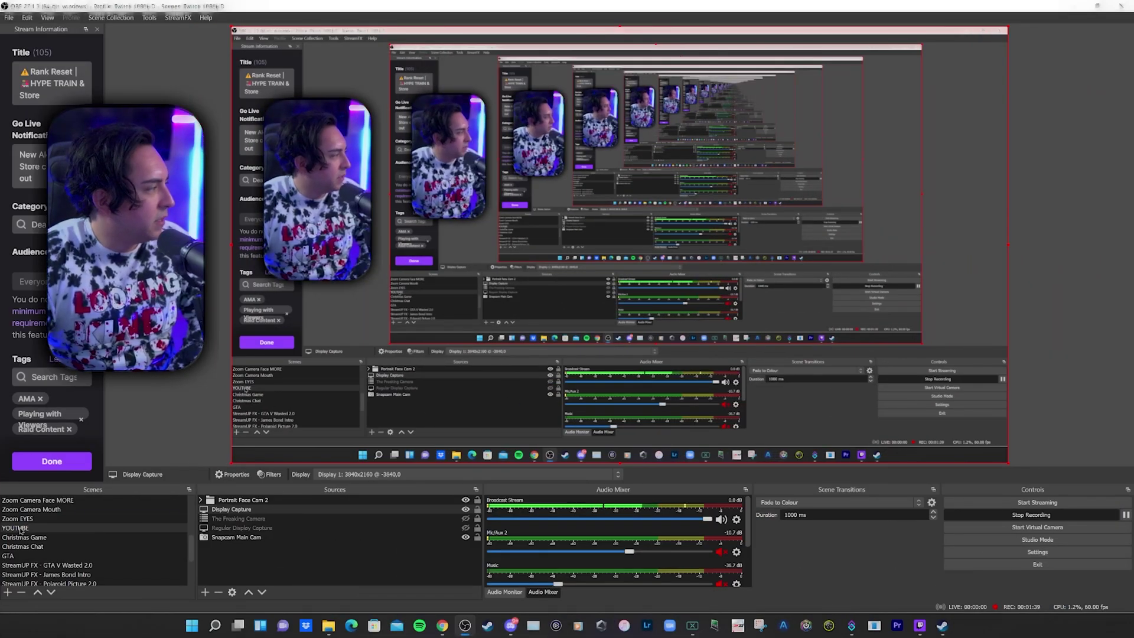
Open the YOUTUBE scene's Filters and glance at the add-filter list without adding anything.
right_click(20, 530)
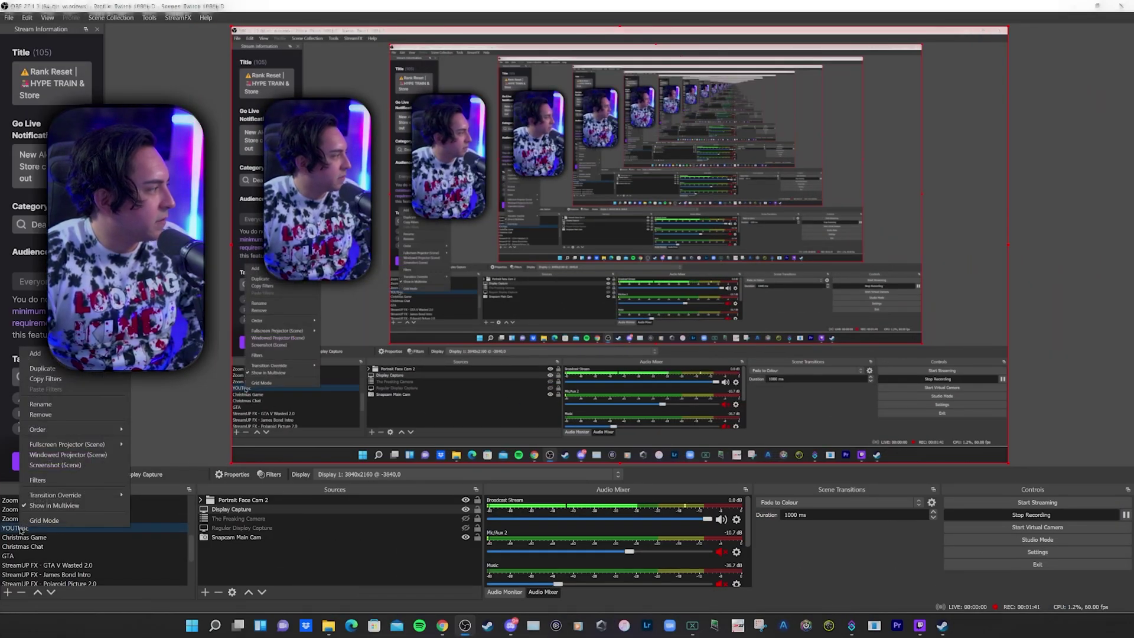
click(56, 480)
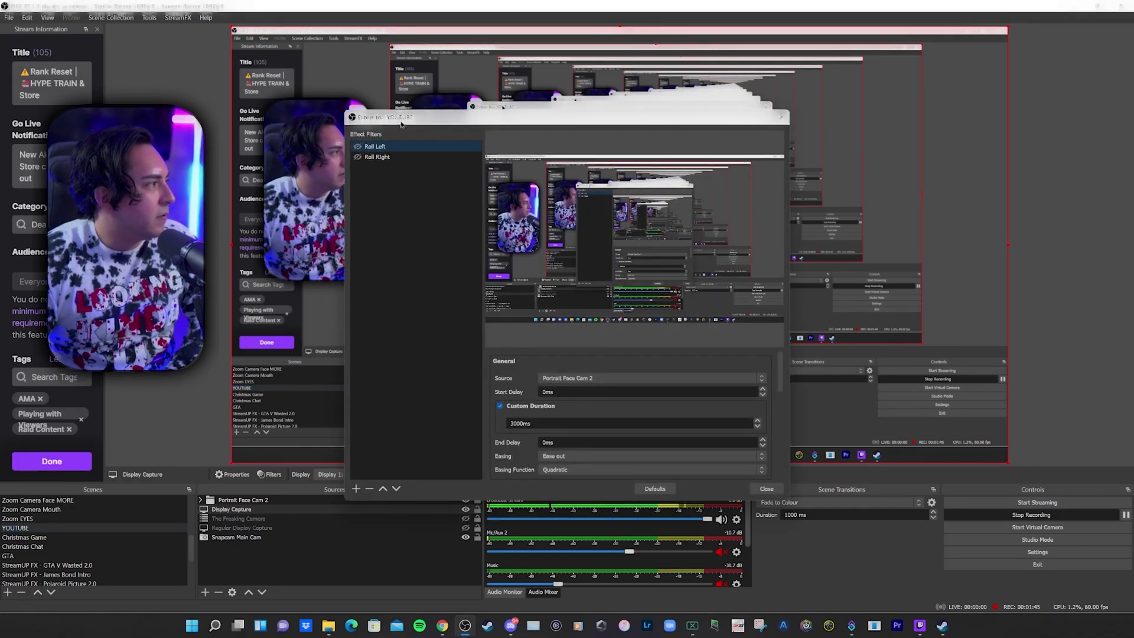
click(356, 489)
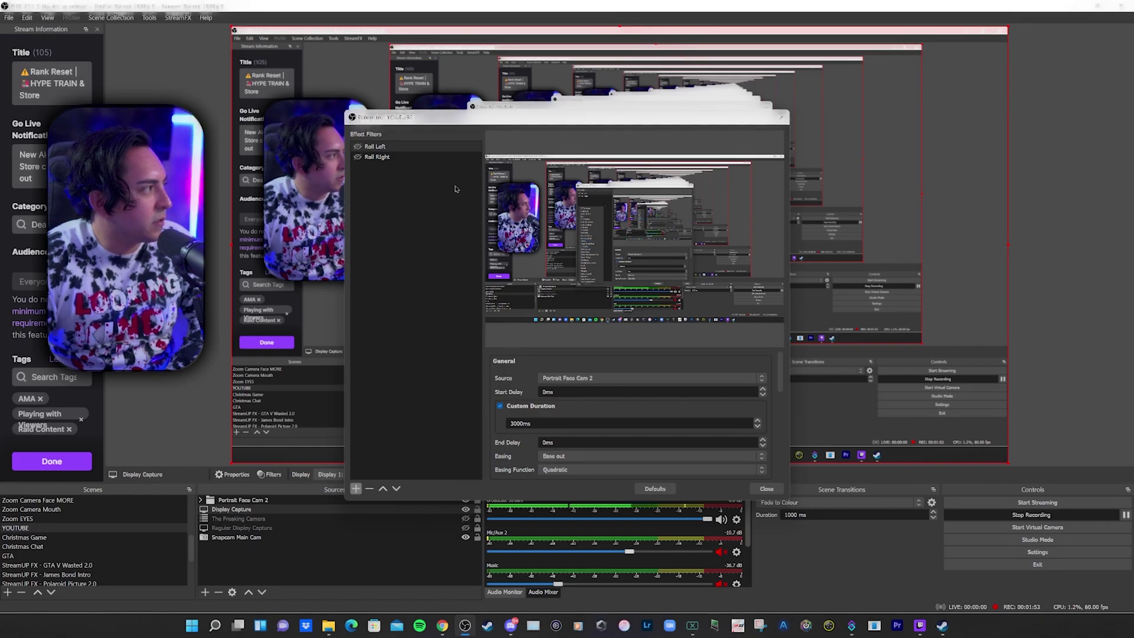
key(Escape)
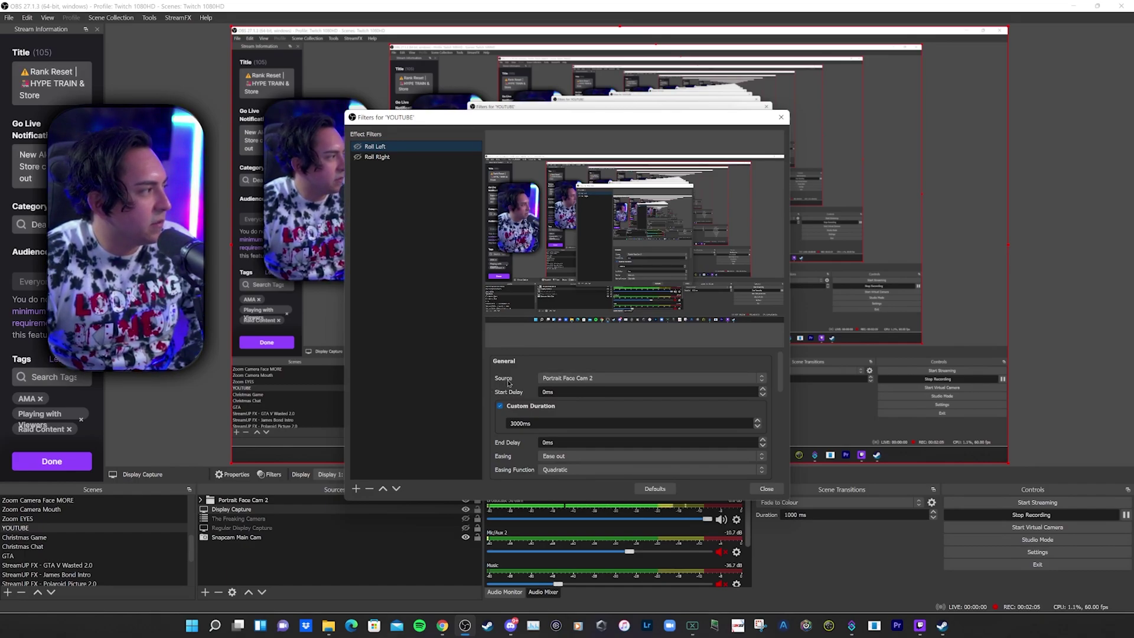
Confirm Roll Left moves Portrait Face Cam 2 and starts on the eye-icon enable trigger.
click(563, 381)
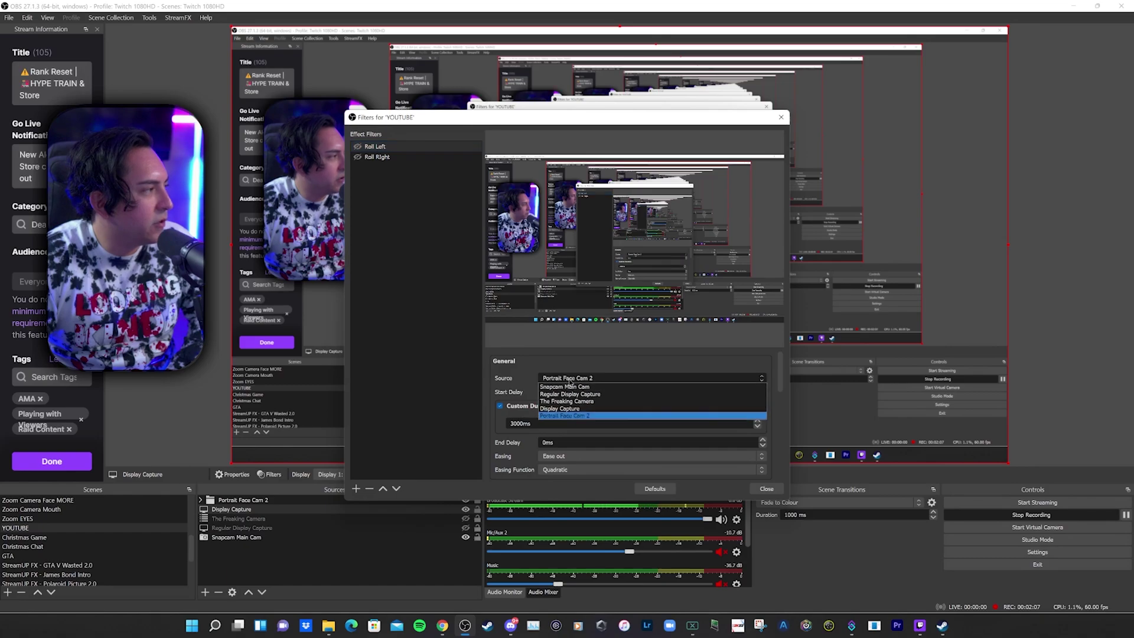
click(571, 382)
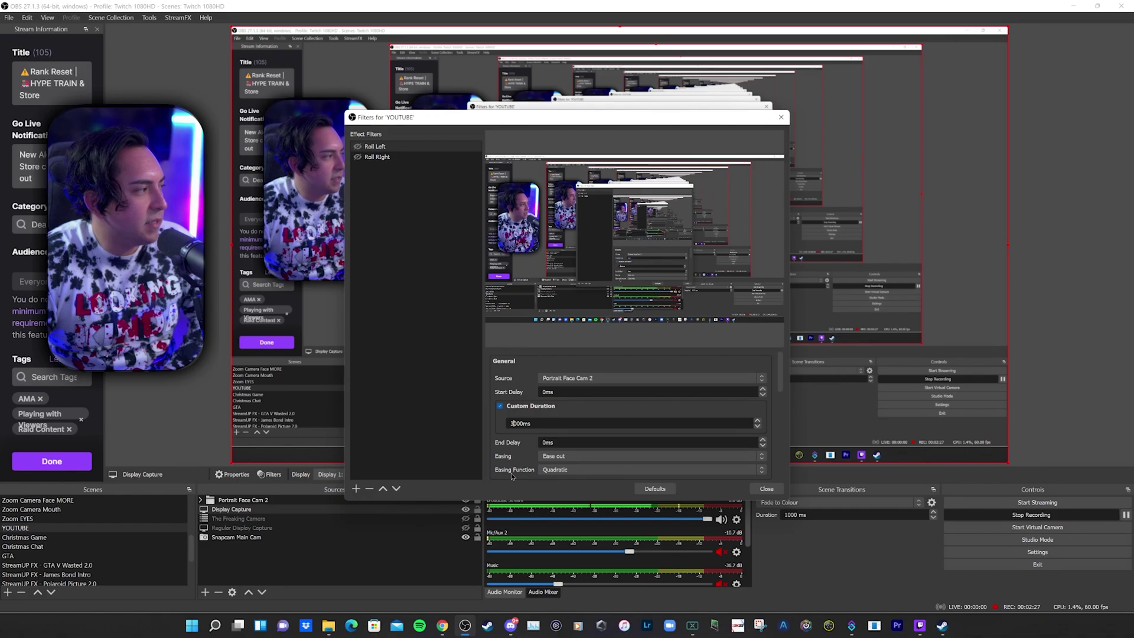
scroll(517, 462, down, 2)
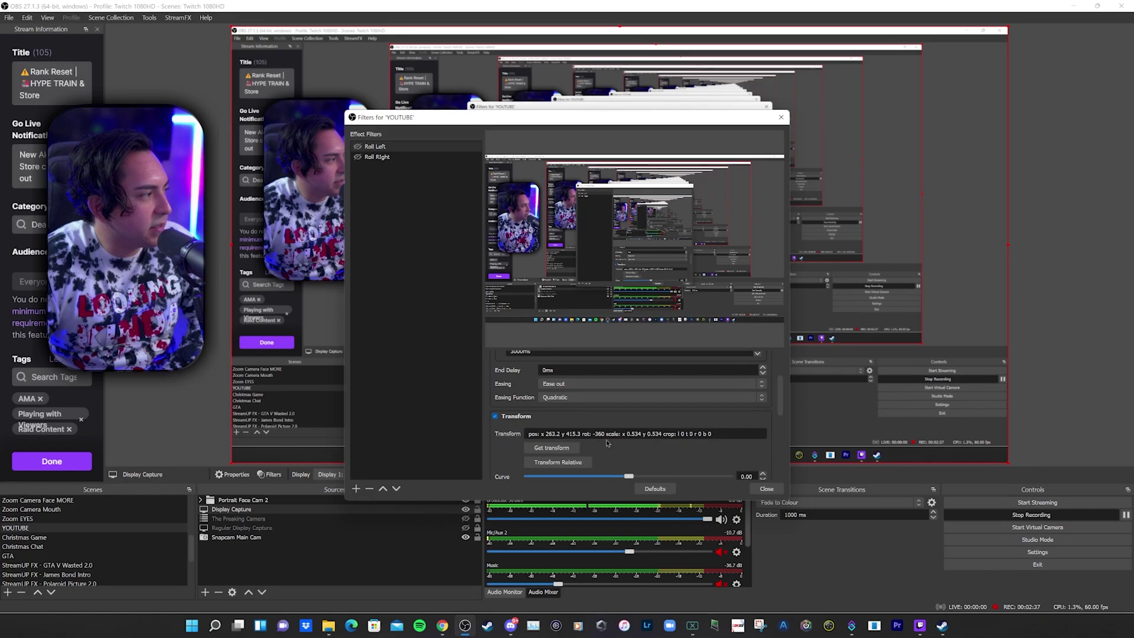
scroll(497, 453, down, 6)
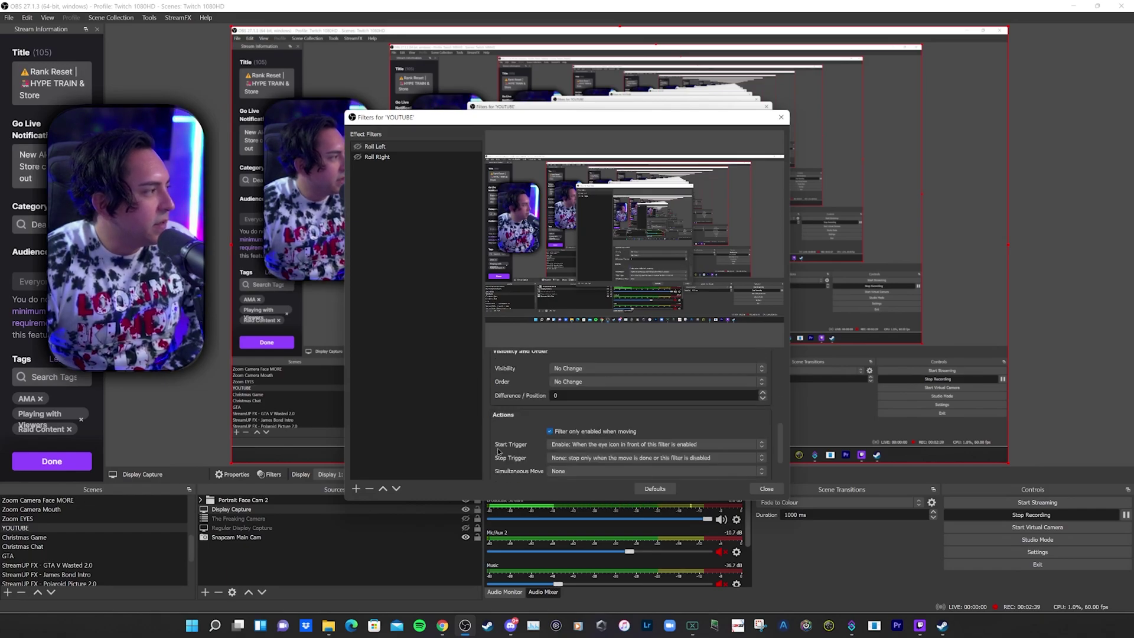
scroll(500, 453, down, 2)
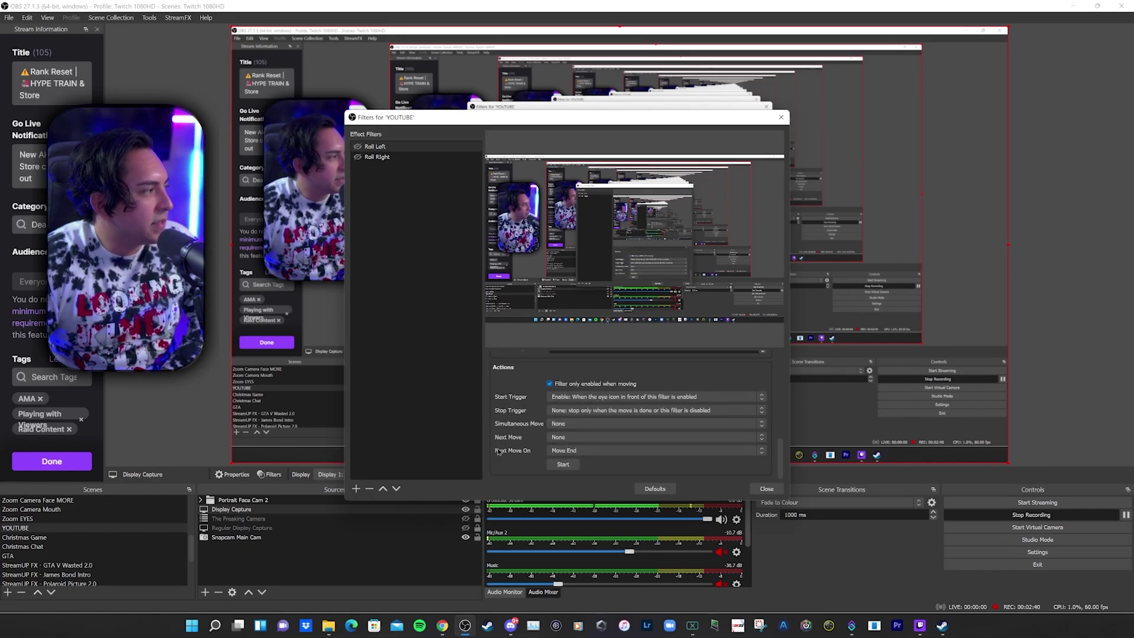
click(574, 400)
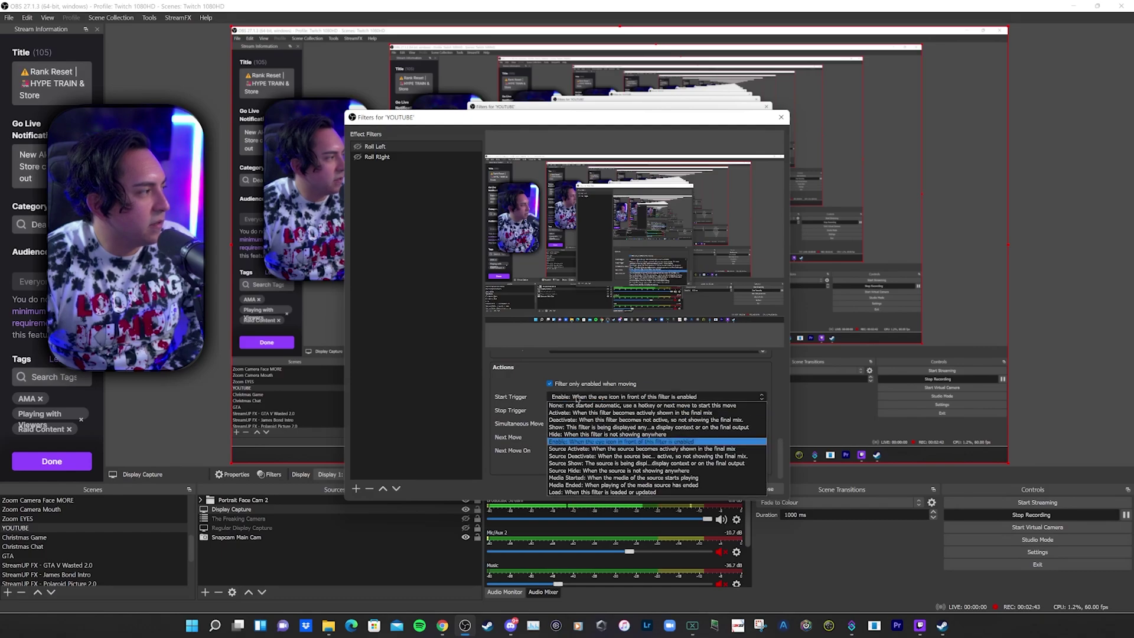
click(577, 400)
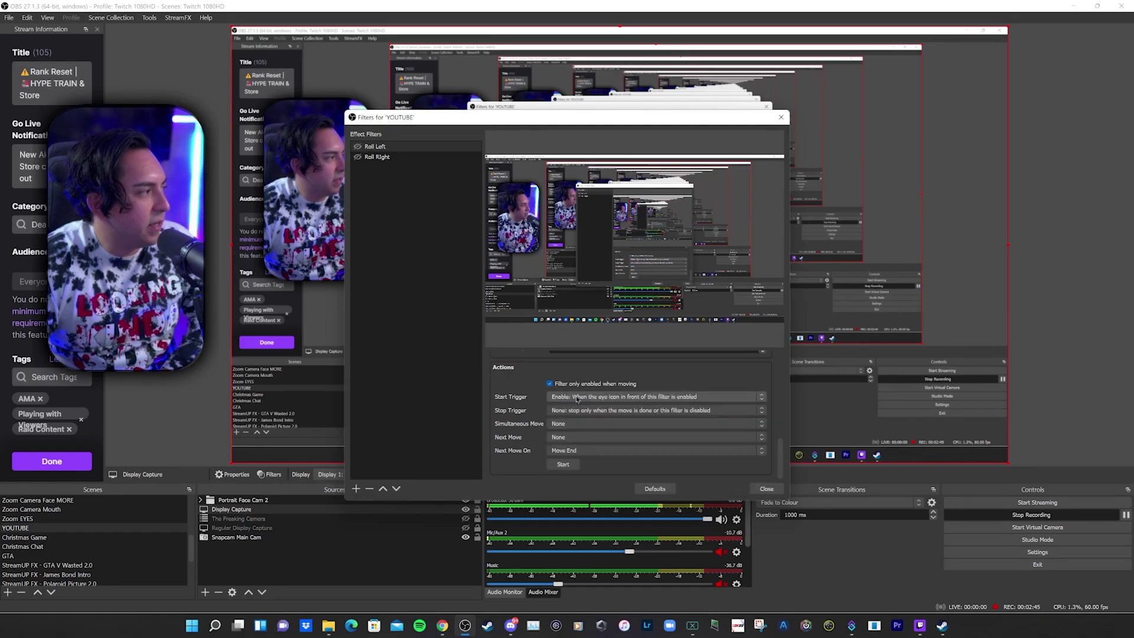
click(388, 156)
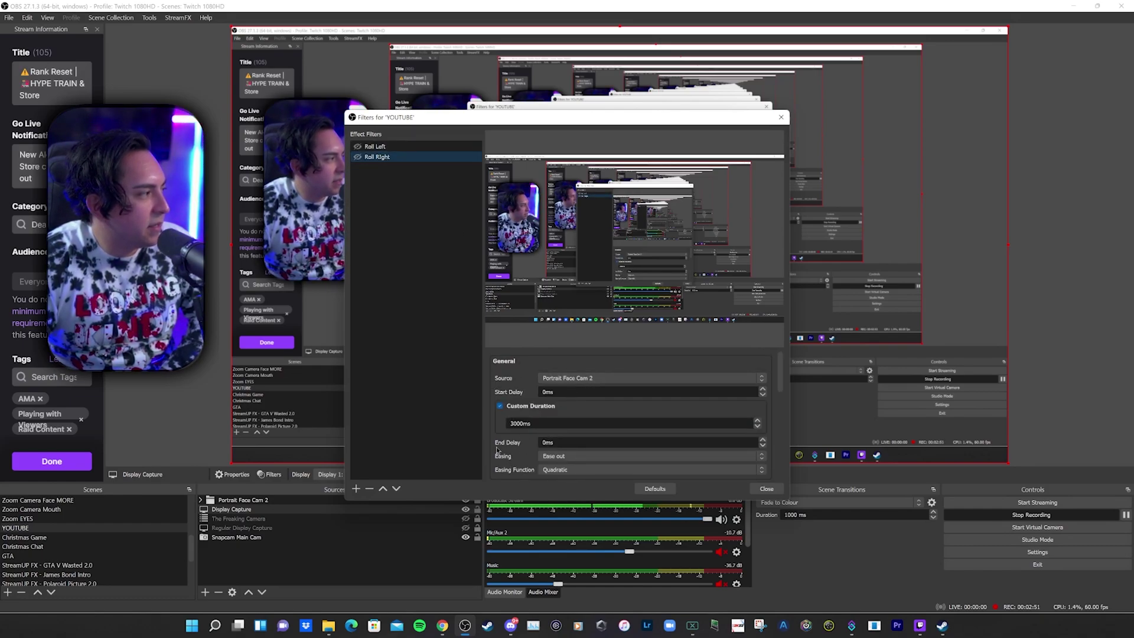
Review Roll Right's move properties, leaving its source Portrait Face Cam 2 unchanged.
scroll(496, 450, down, 2)
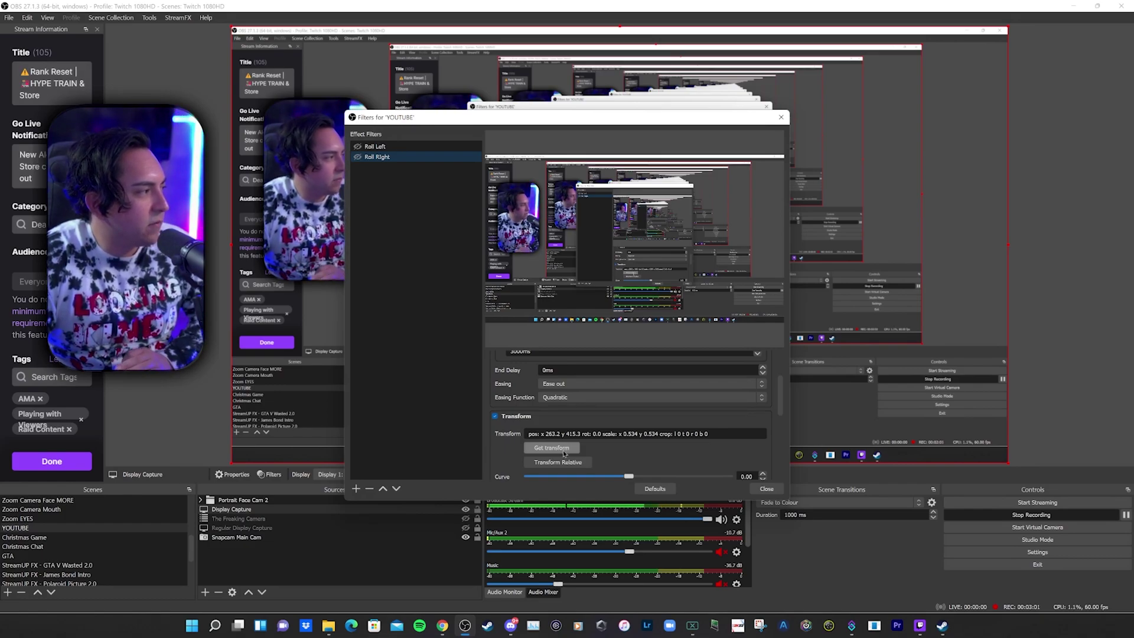
scroll(520, 443, down, 5)
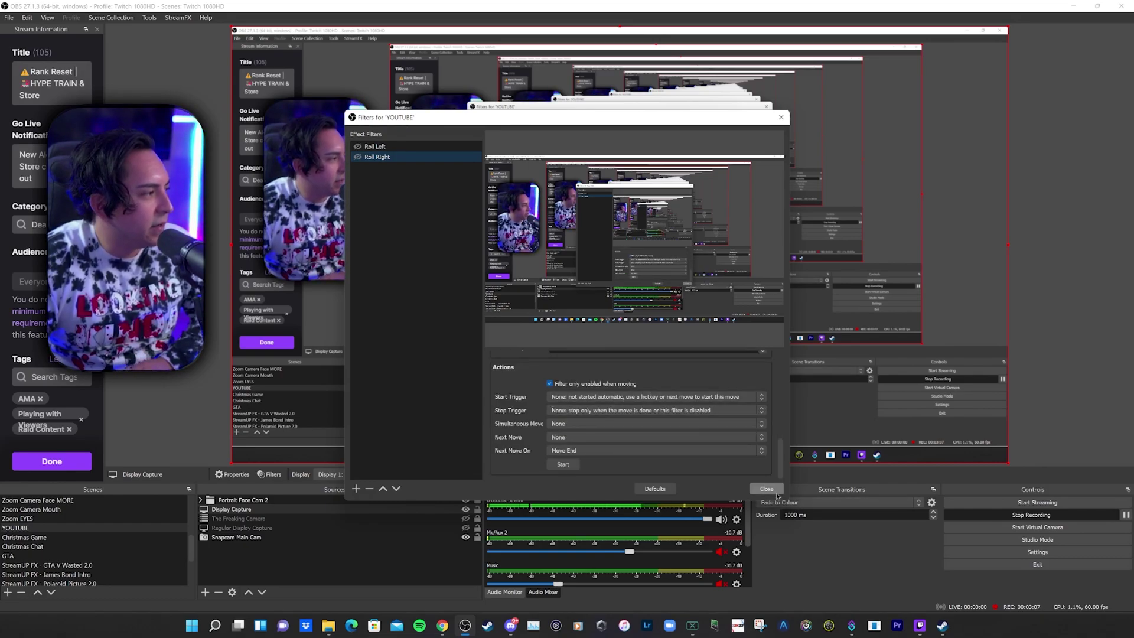
scroll(516, 414, up, 5)
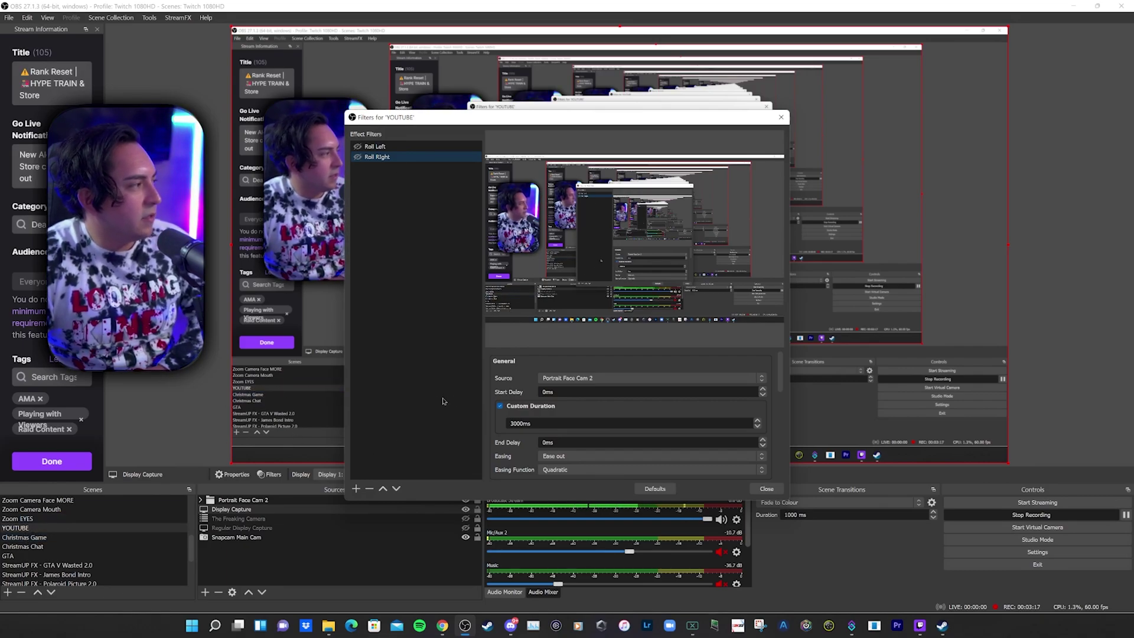
click(587, 379)
click(589, 386)
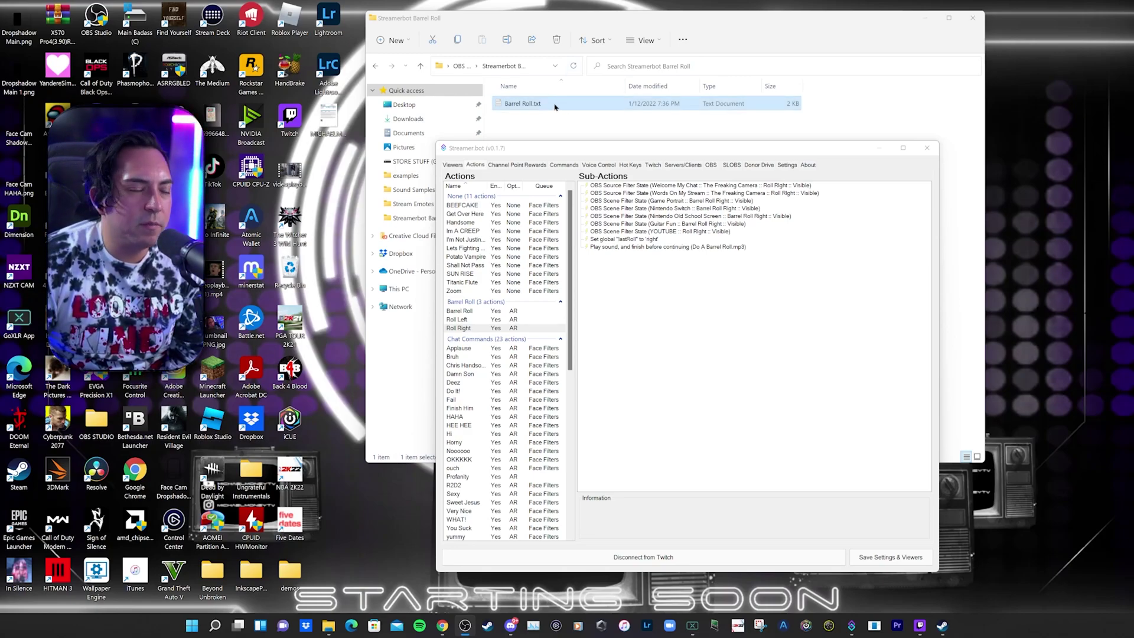
Load Barrel Roll.txt into Streamer.bot's Import Actions string box.
click(524, 106)
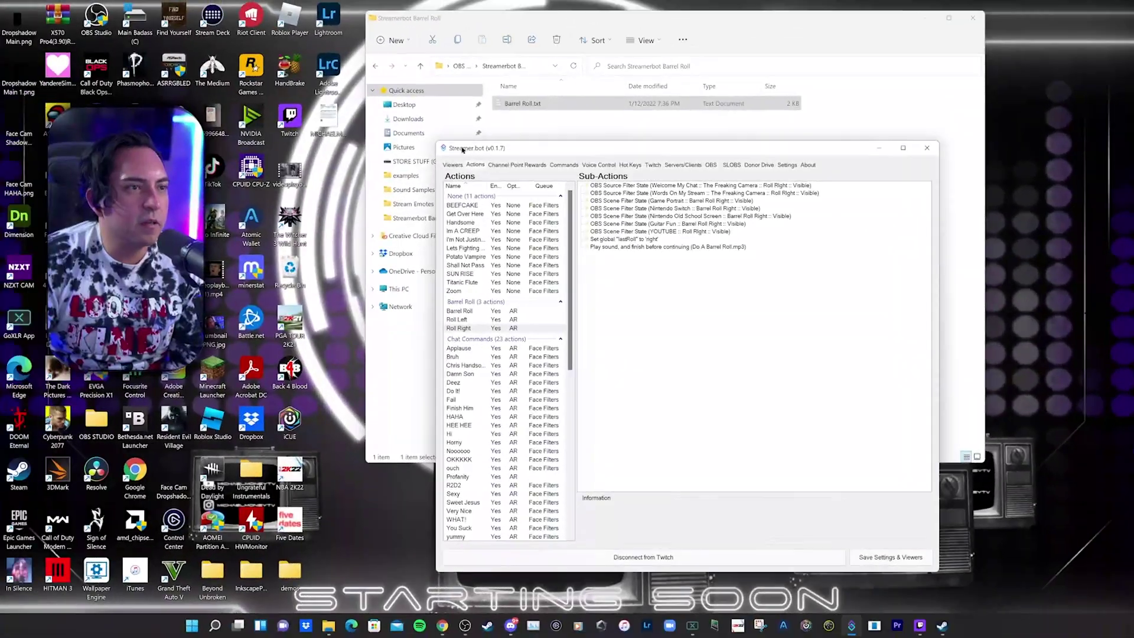
click(476, 302)
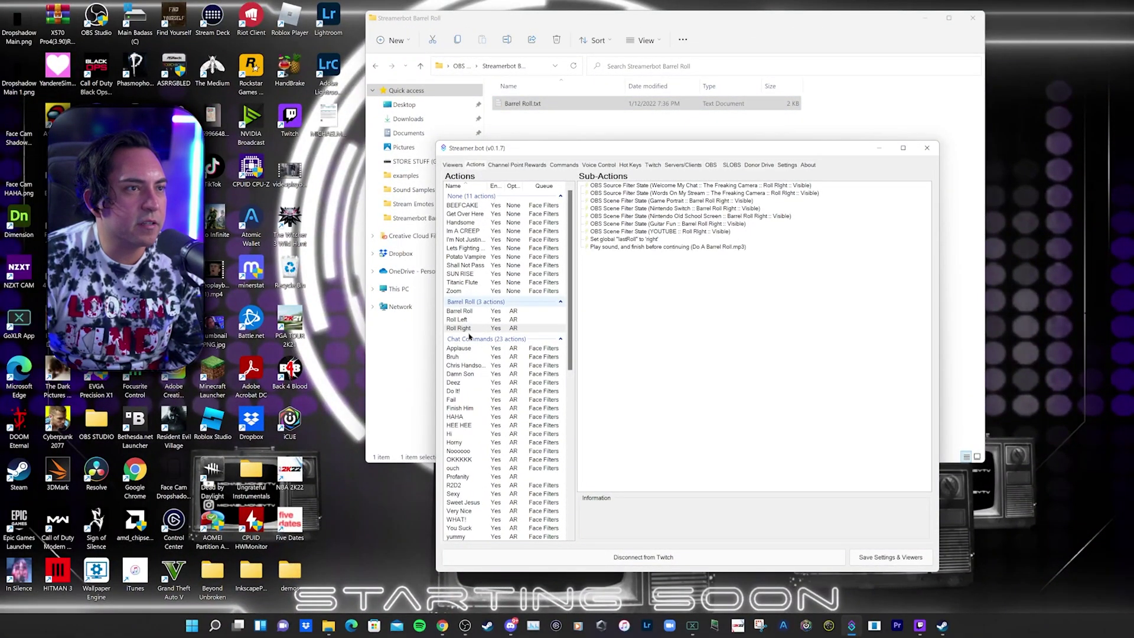
right_click(488, 384)
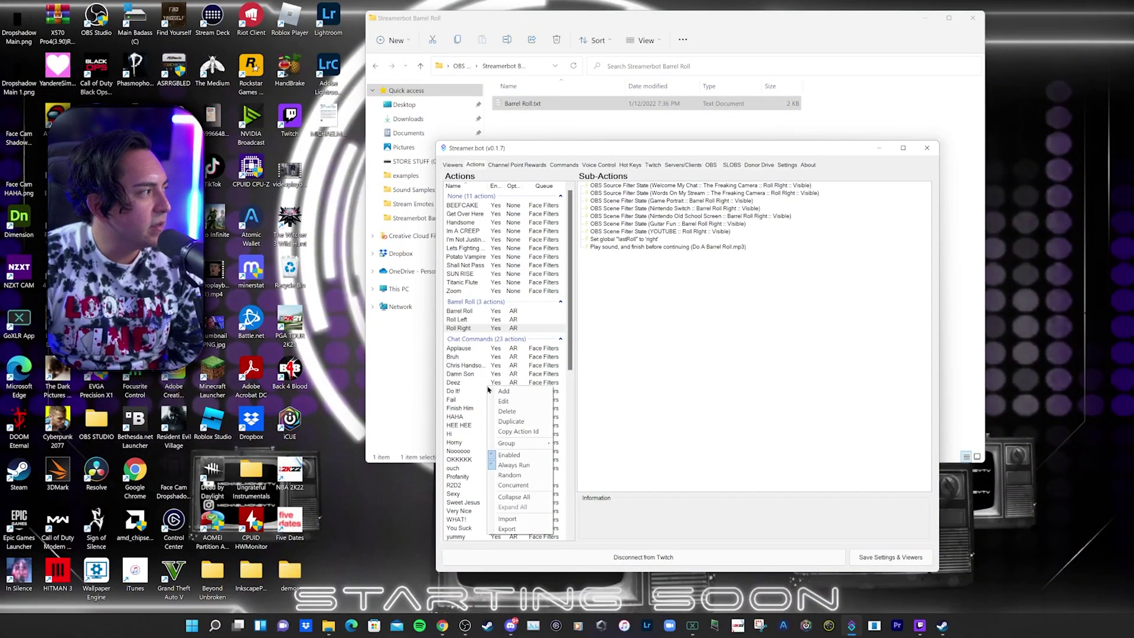
click(524, 520)
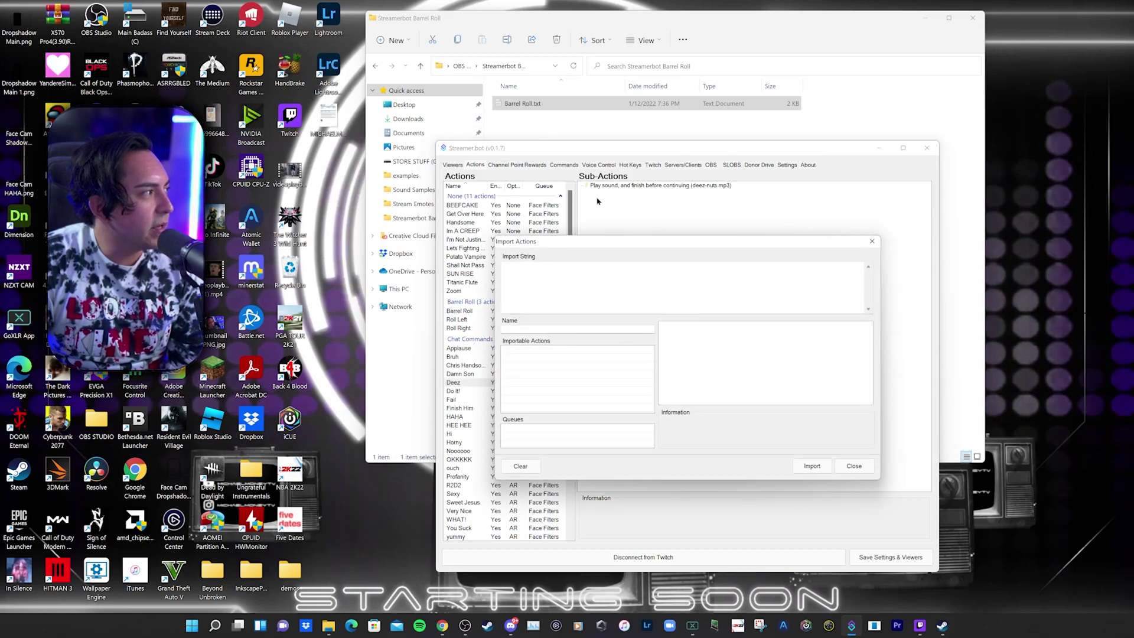
drag(555, 104, 582, 295)
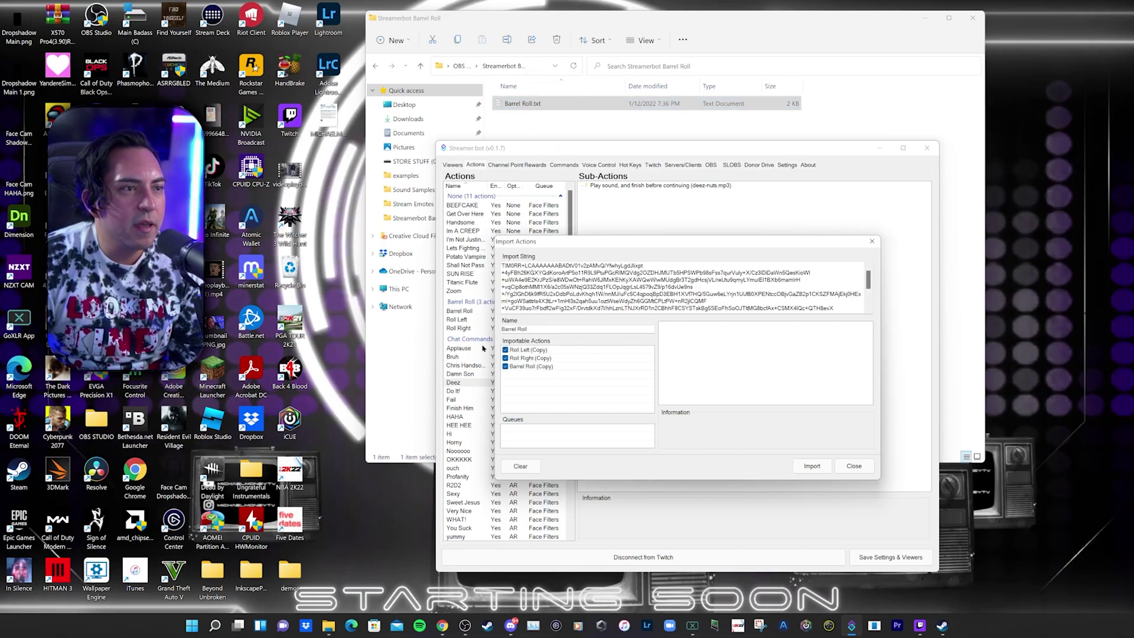
Preview the Roll Left, Roll Right and Barrel Roll (Copy) sub-actions, then finish importing.
click(531, 351)
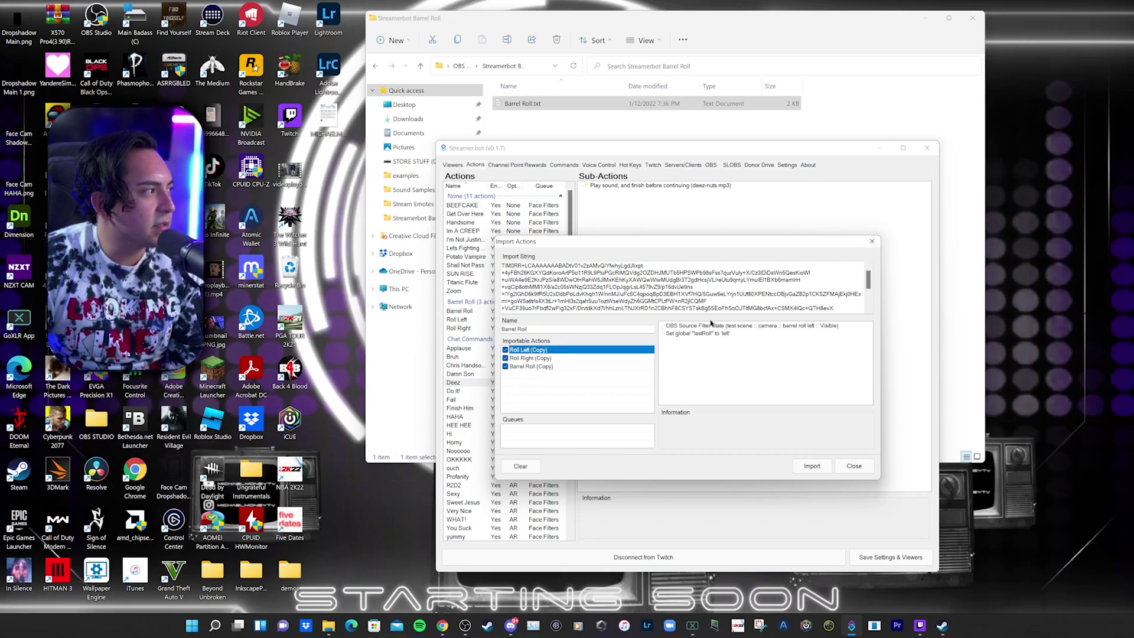
click(577, 358)
click(570, 367)
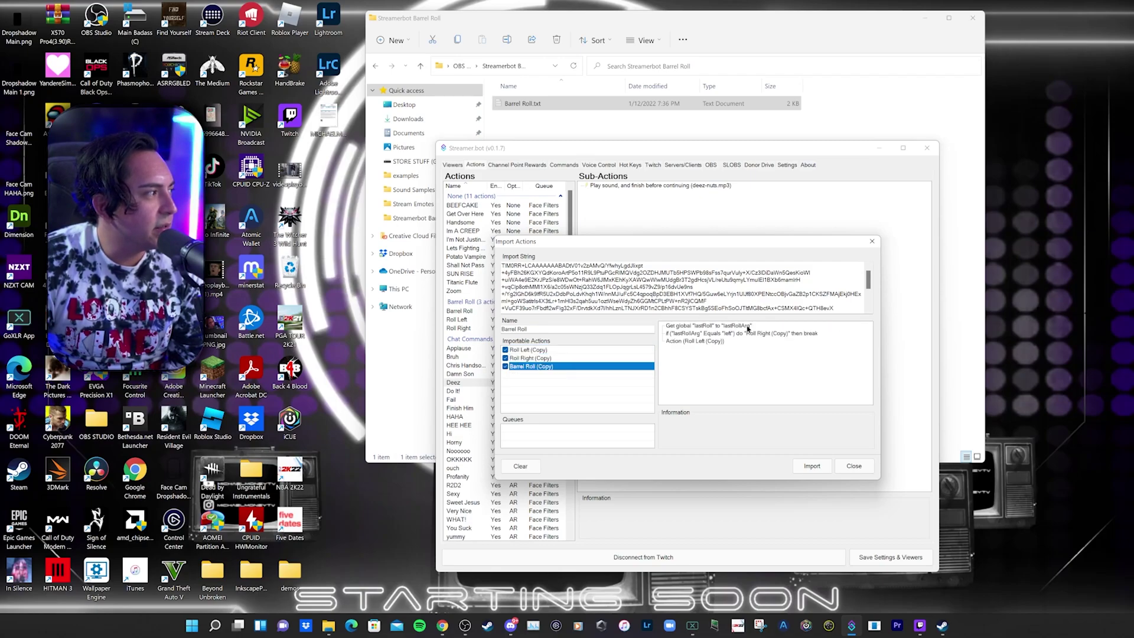
click(588, 350)
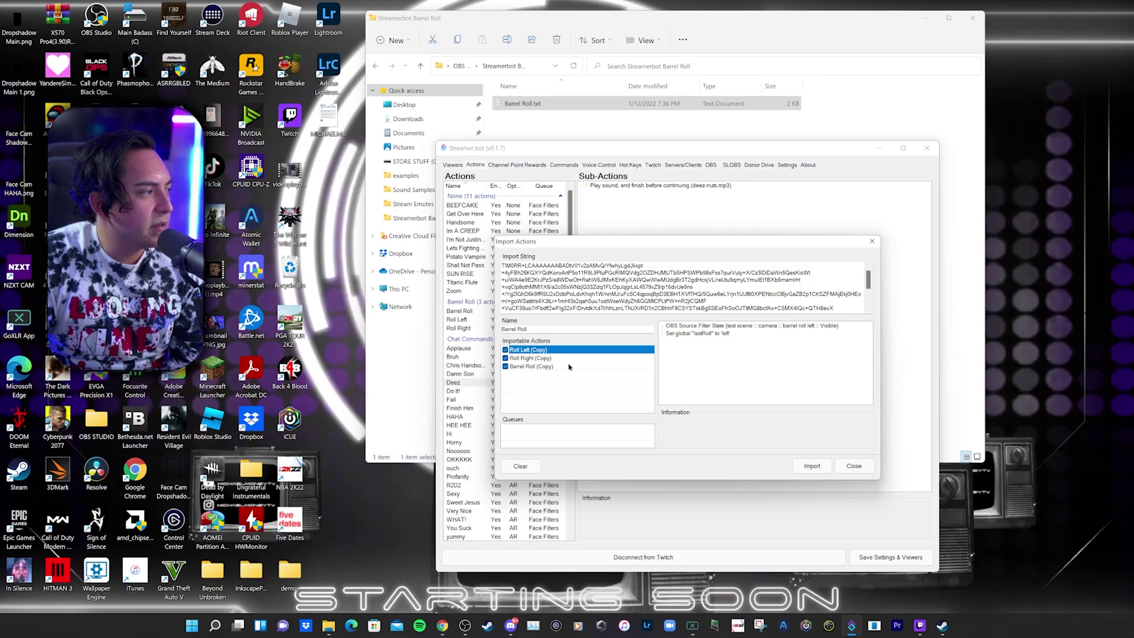
click(872, 241)
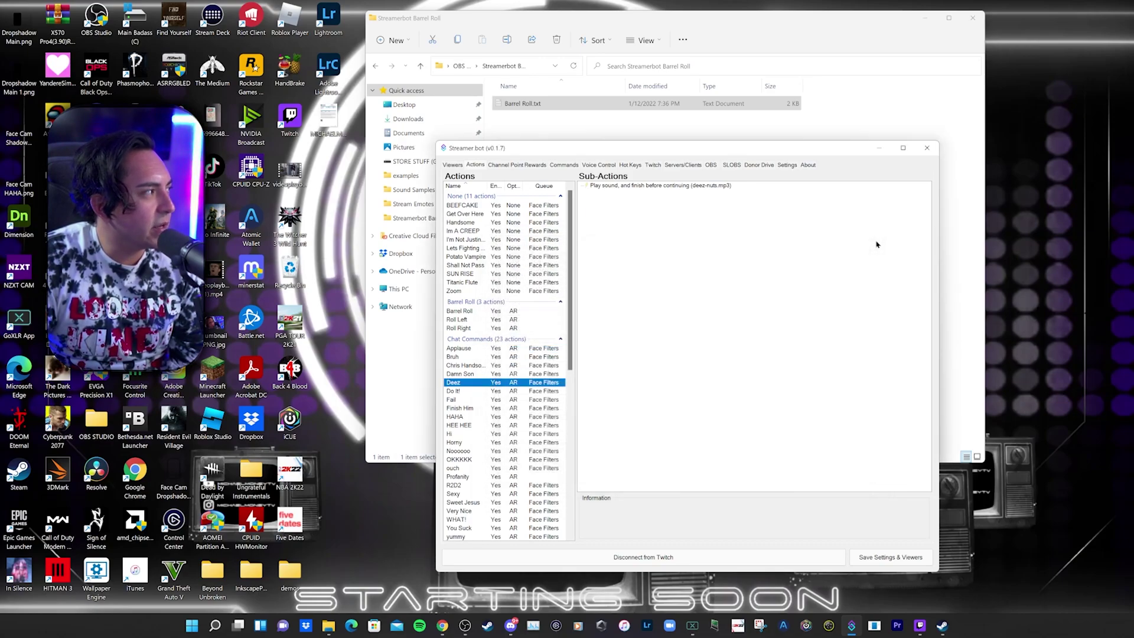
Add an OBS Set Scene Filter State sub-action to the Roll Left action.
click(488, 320)
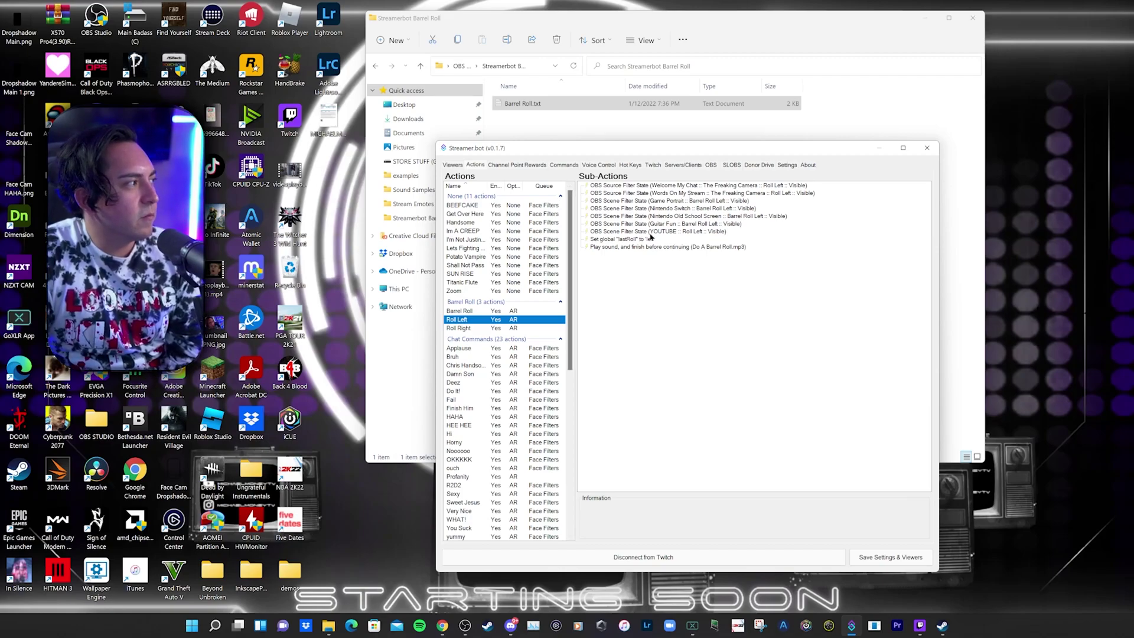
right_click(655, 279)
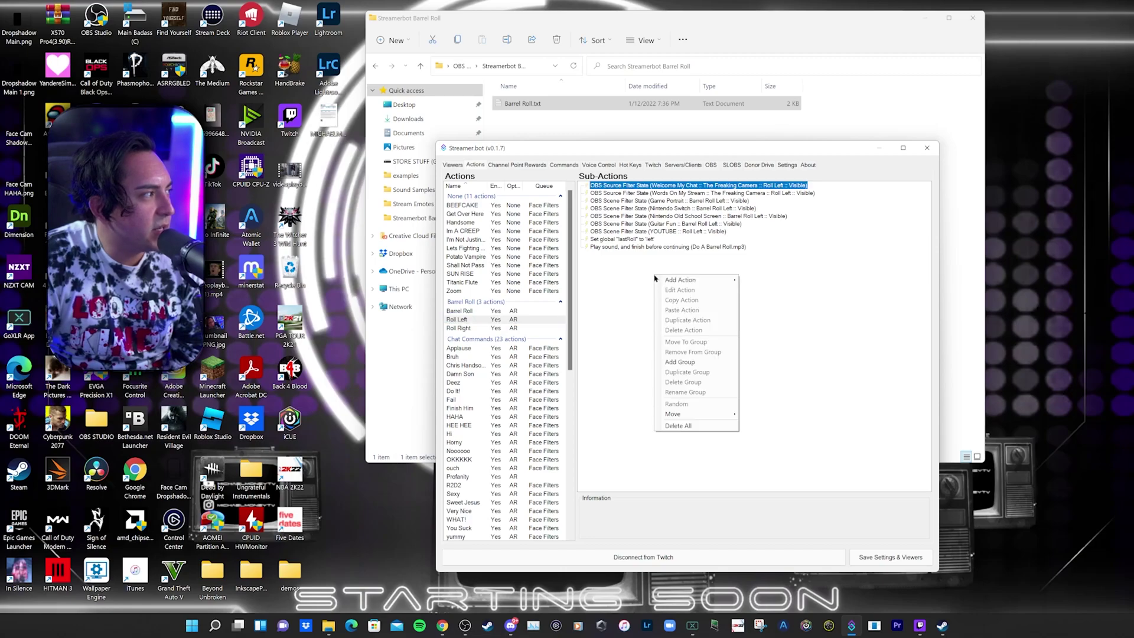
mouse_move(681, 283)
click(688, 319)
right_click(688, 317)
mouse_move(729, 327)
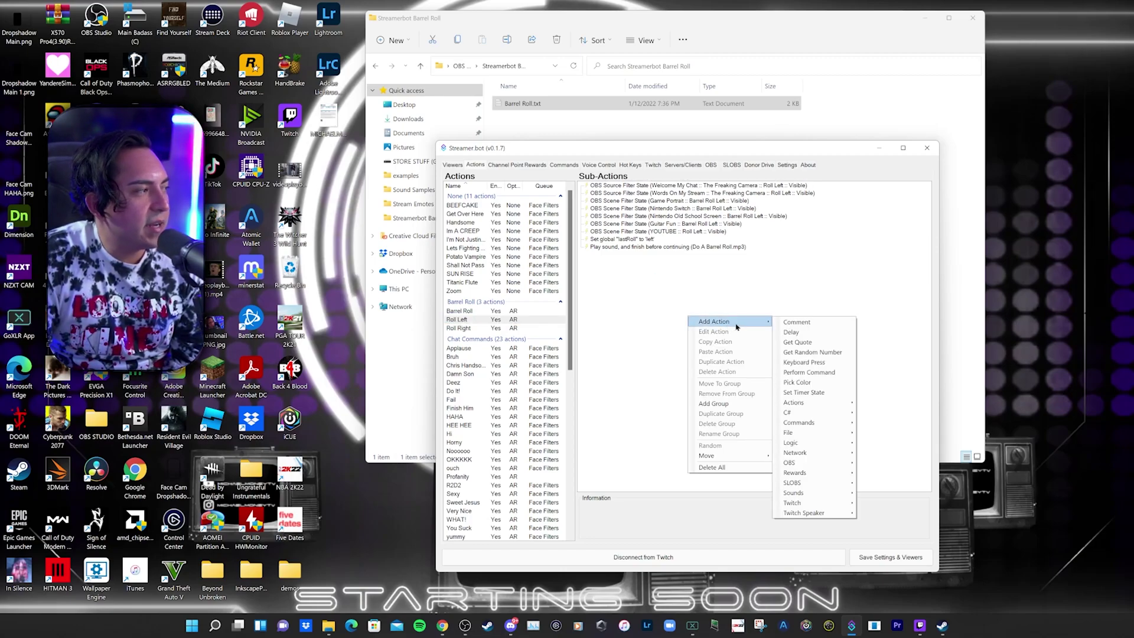
mouse_move(804, 465)
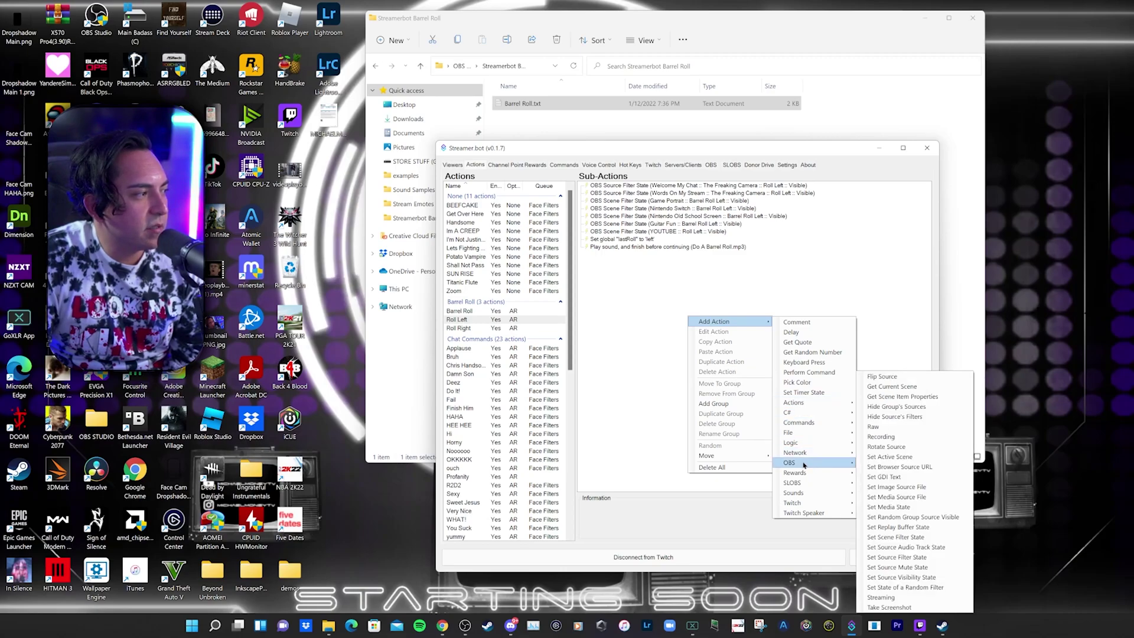
click(908, 538)
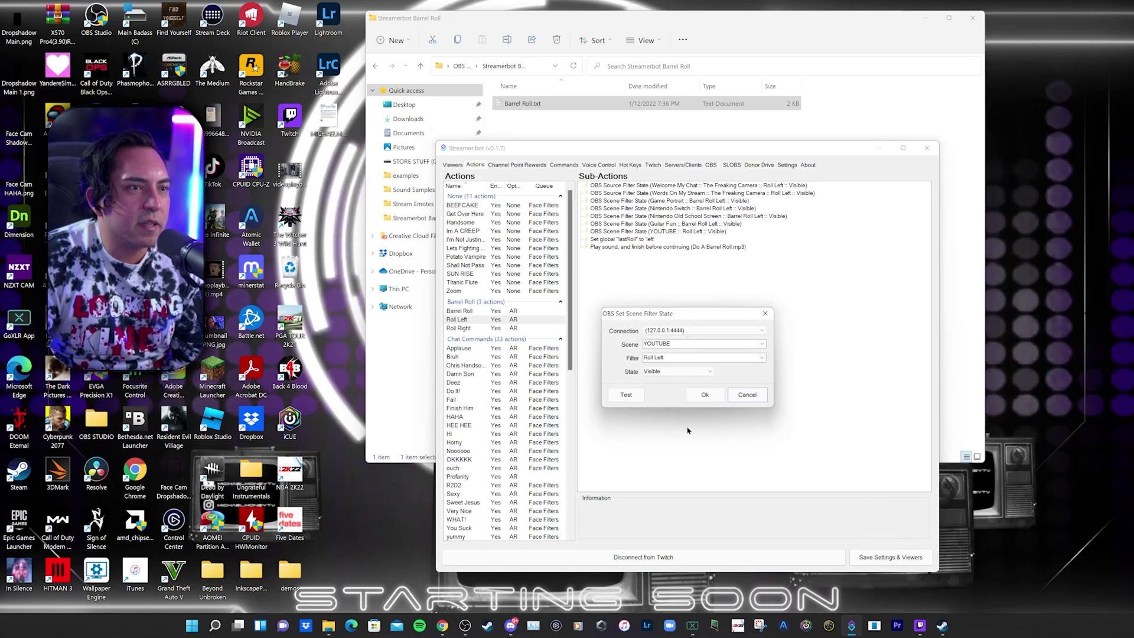
Set the sub-action to the YOUTUBE scene's Roll Left filter, Visible, and confirm.
double_click(718, 344)
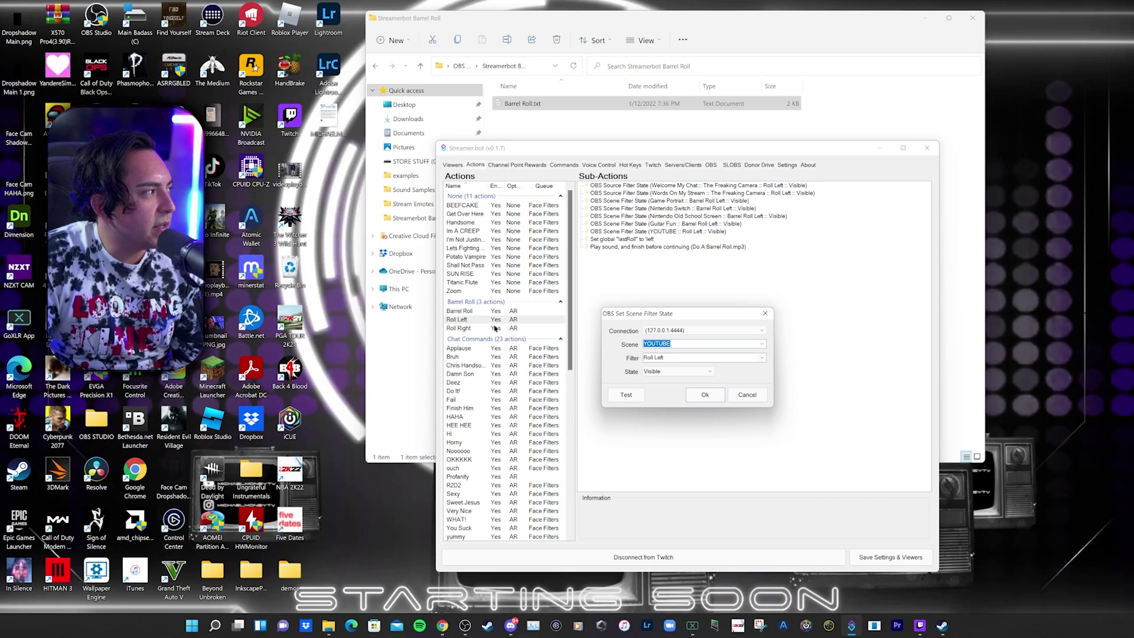
click(762, 358)
click(762, 362)
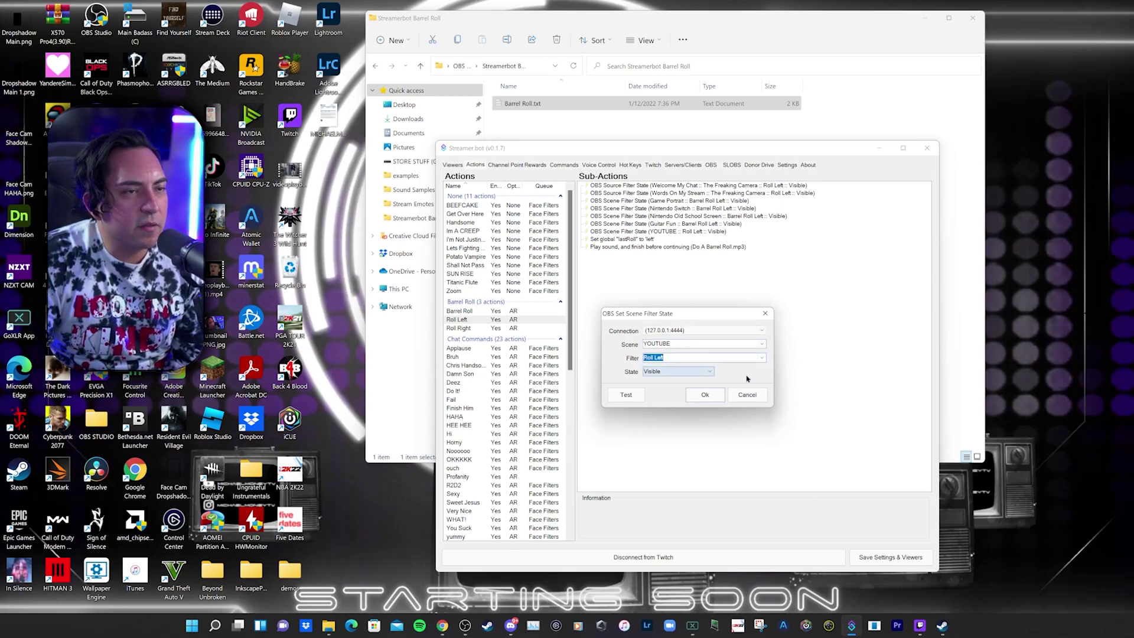
click(705, 395)
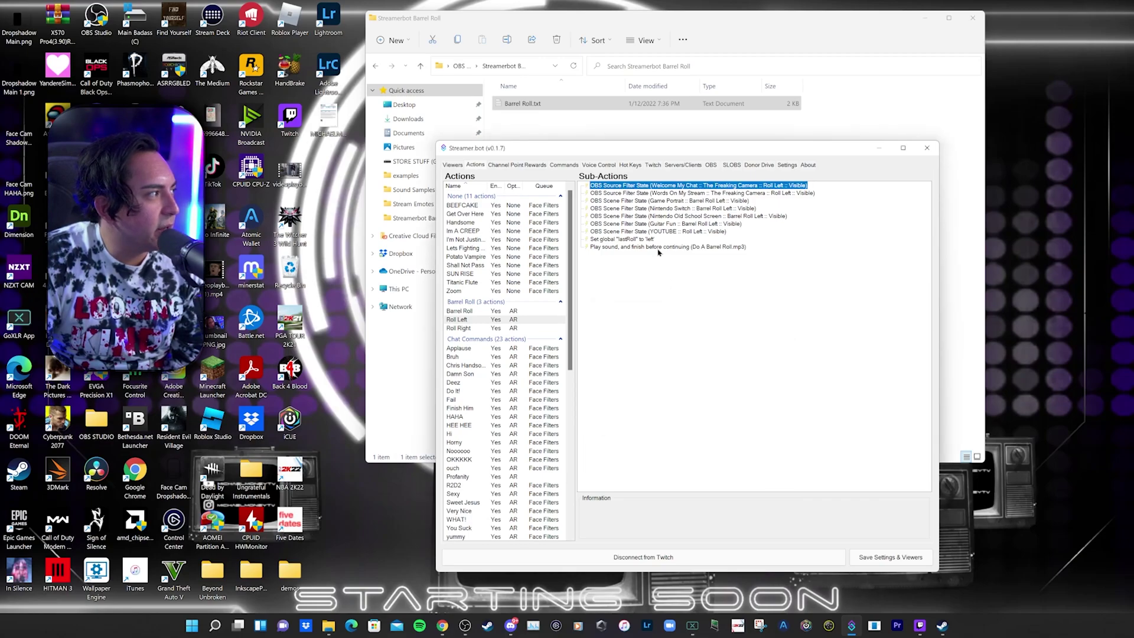
Reopen the YOUTUBE Roll Left step's settings to verify, closing without changes.
click(662, 232)
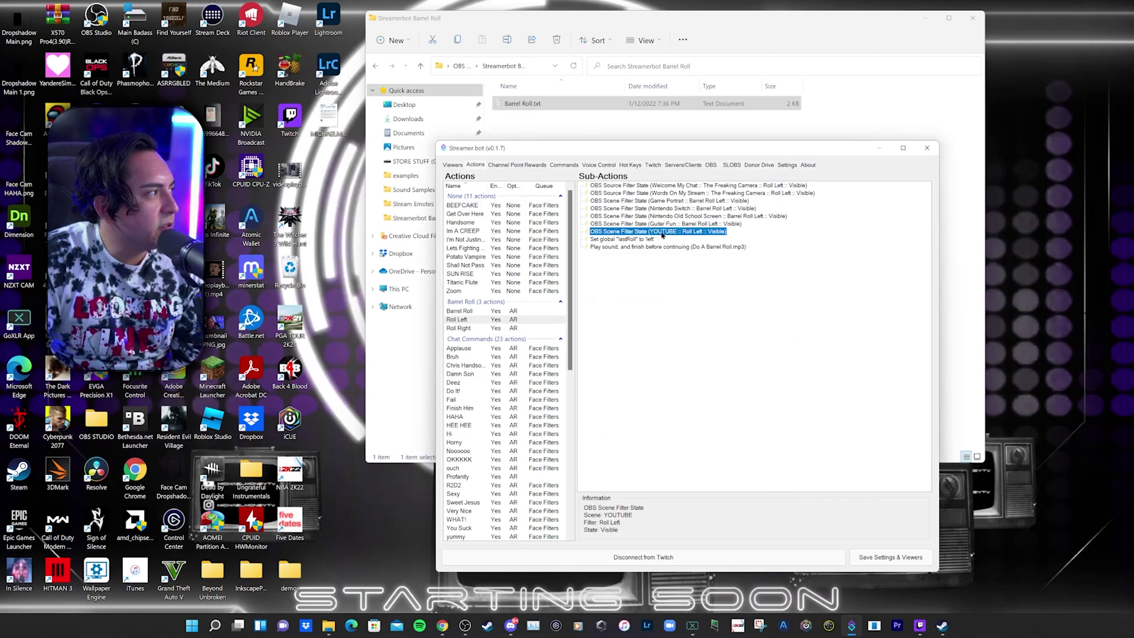
double_click(663, 231)
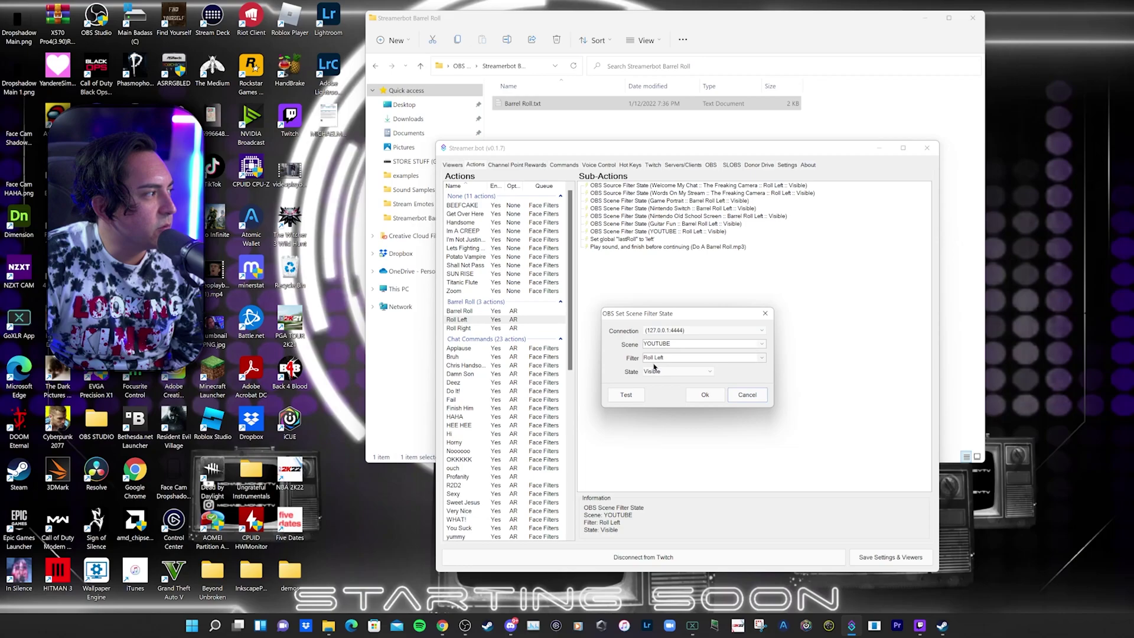
click(765, 314)
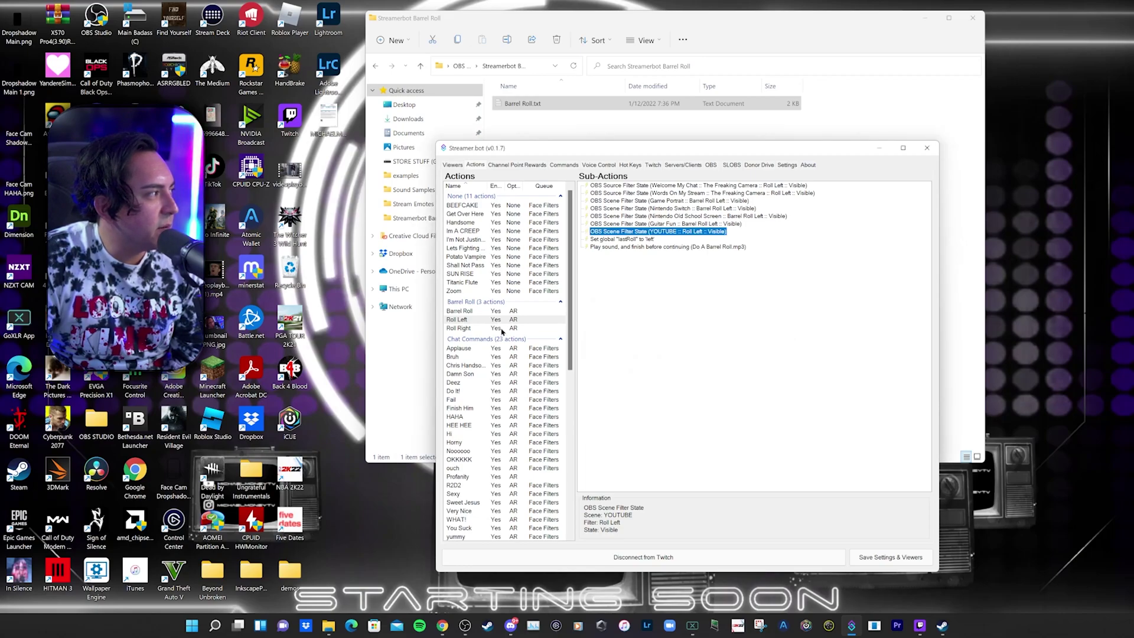
click(503, 329)
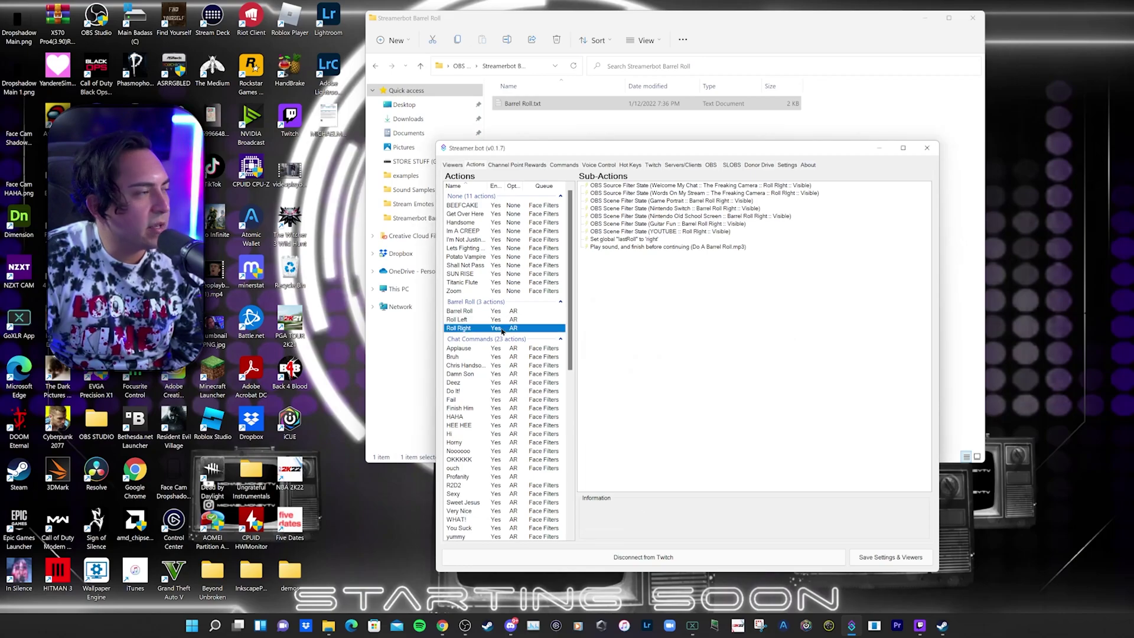
right_click(644, 279)
mouse_move(670, 282)
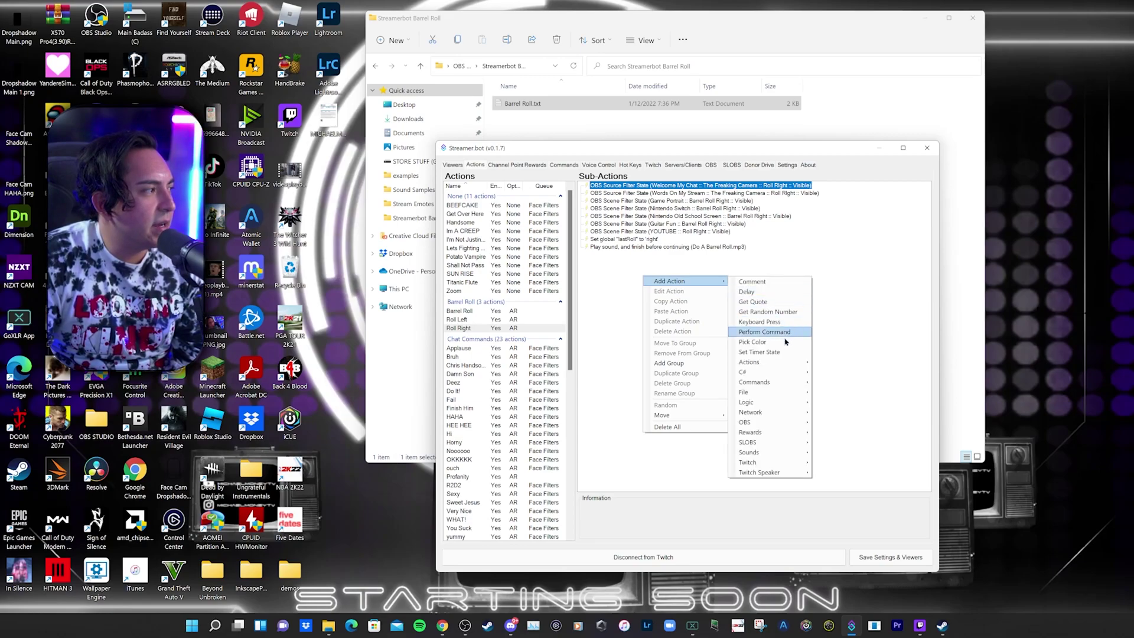
mouse_move(780, 422)
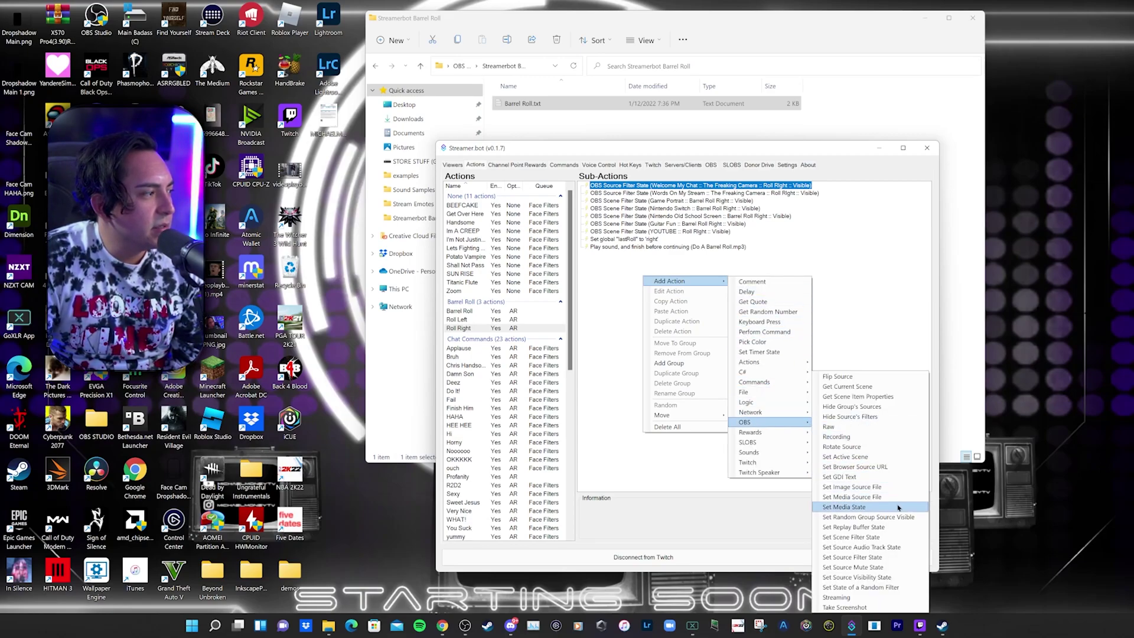
click(873, 539)
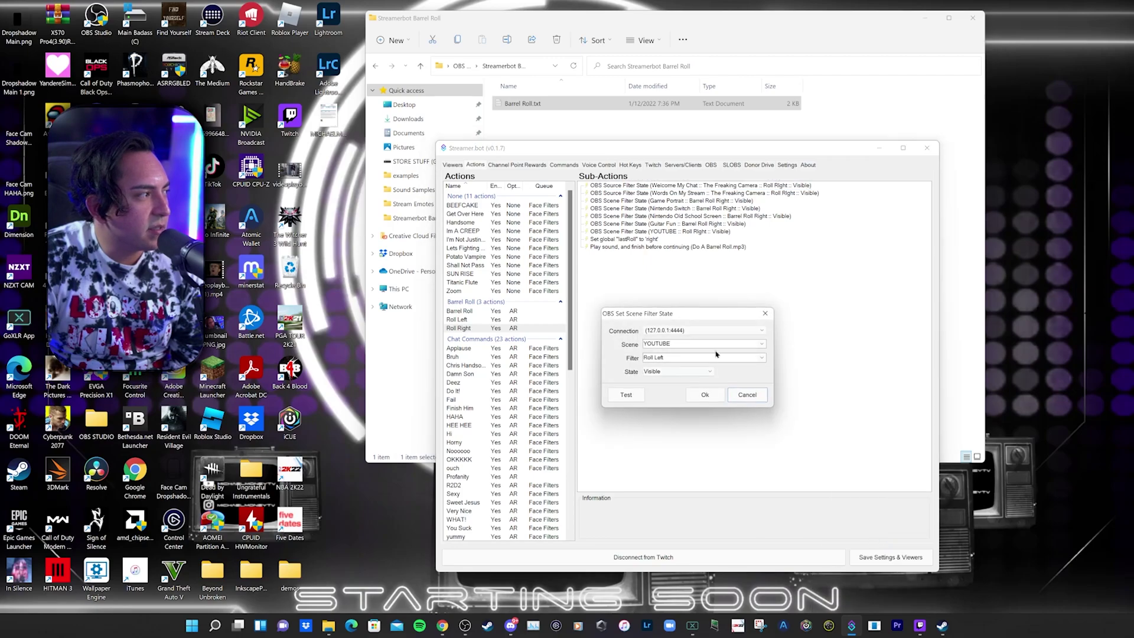
click(763, 358)
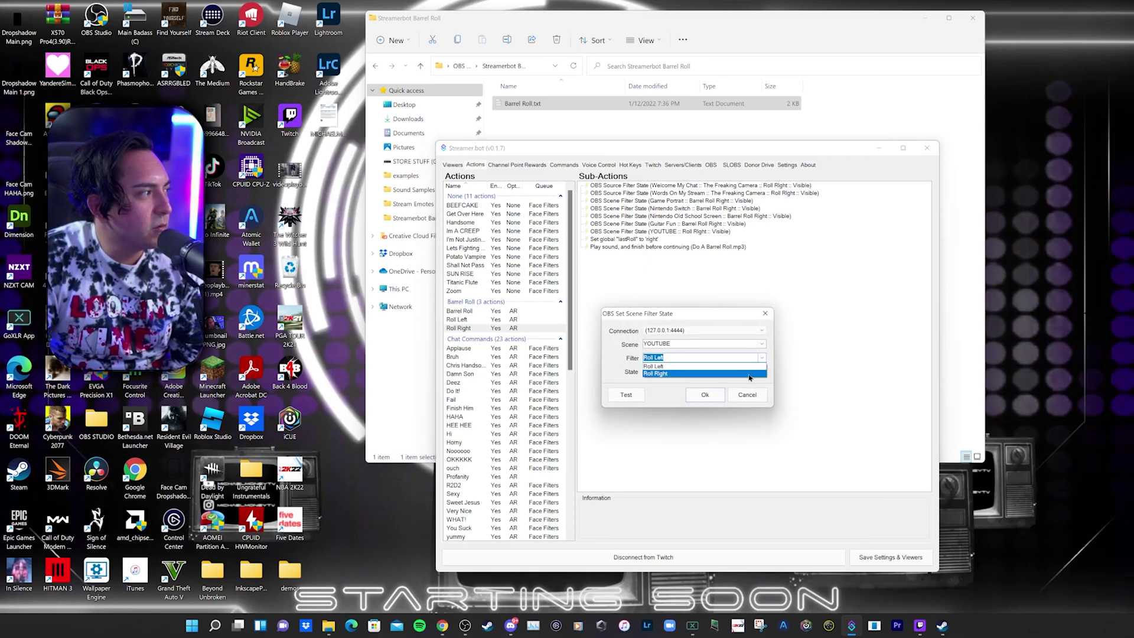
click(764, 316)
click(765, 315)
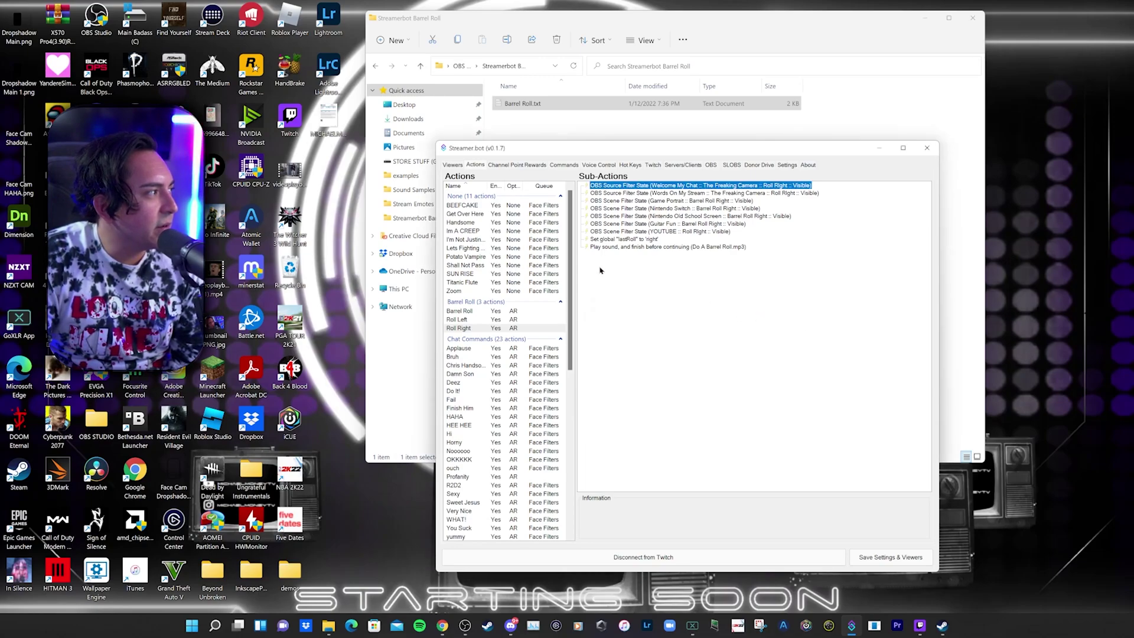
click(681, 235)
double_click(681, 235)
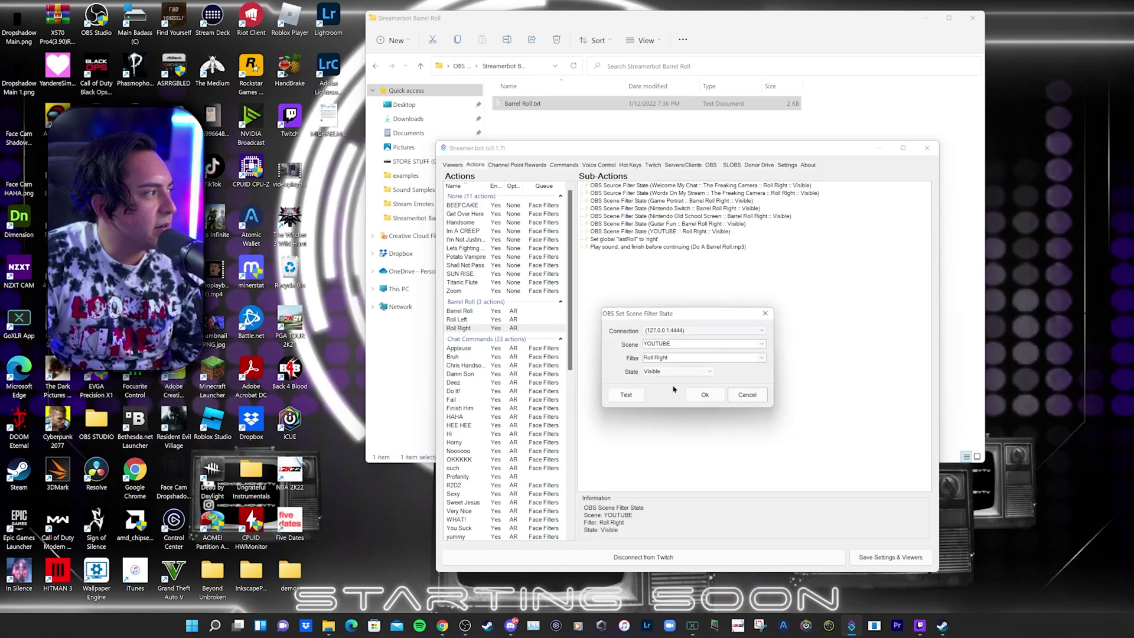
click(766, 314)
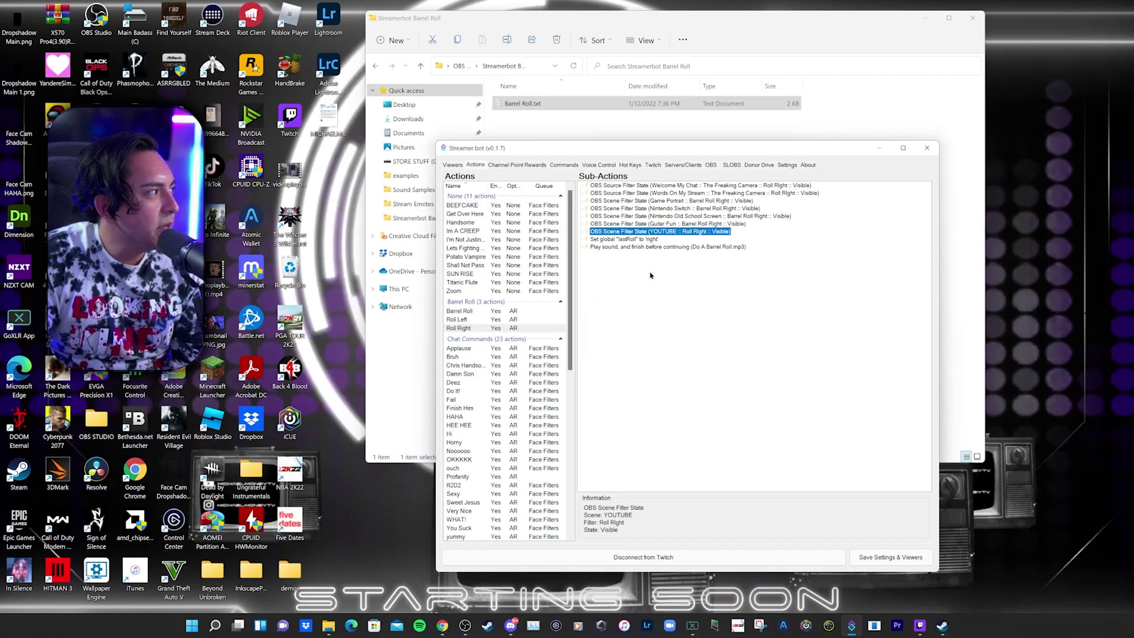